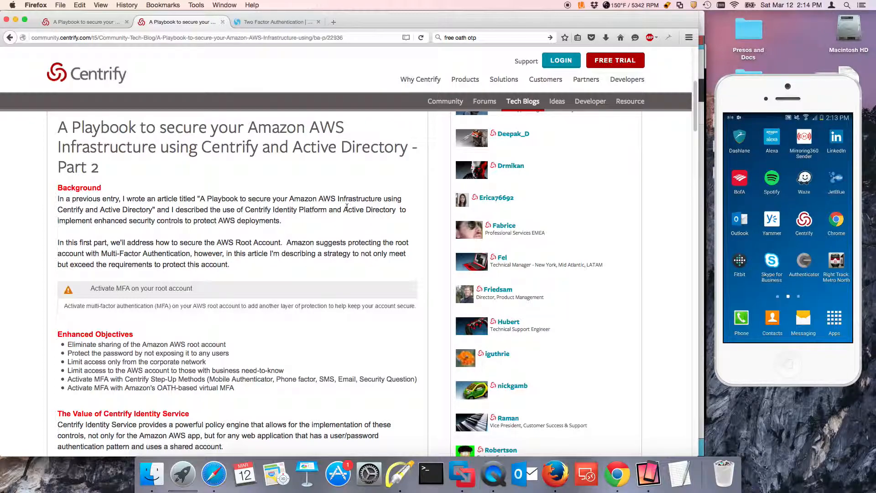
Step: Switch to the VMware Fusion virtual machine and view the Allow OATH OTP Integration choices in the Default Policy
{"action": "left_click", "coordinate": [462, 475]}
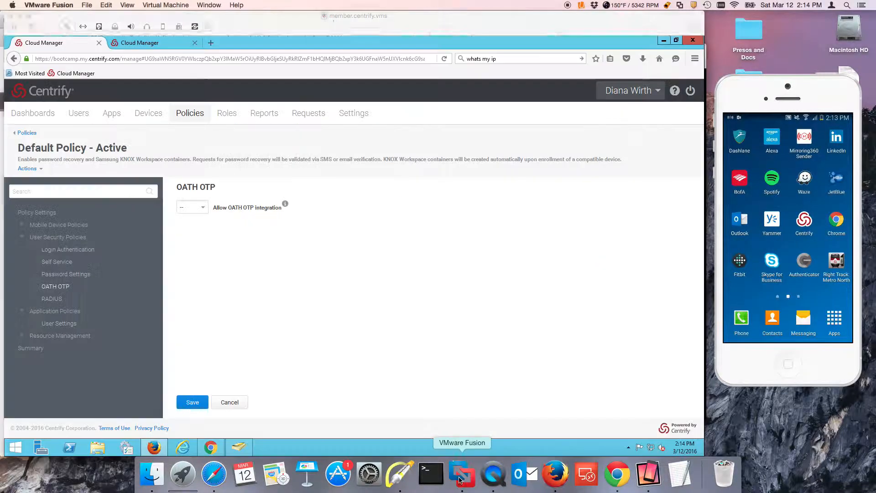
{"action": "left_click", "coordinate": [203, 211]}
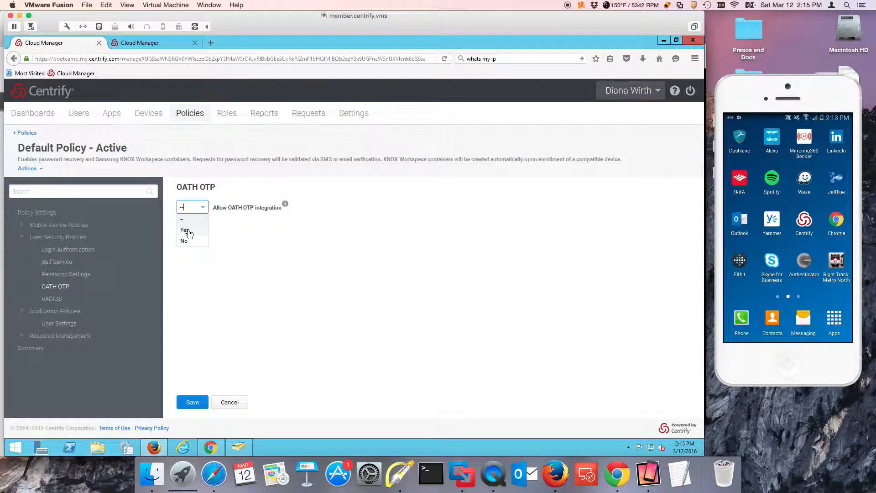
{"action": "left_click", "coordinate": [333, 313]}
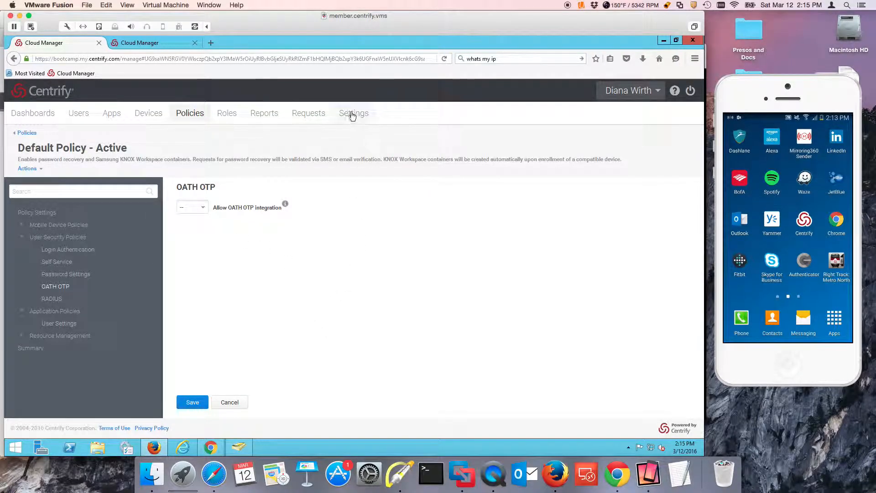
Step: Review the authentication mechanisms of the MFA-then-Password authentication profile without changing them
{"action": "left_click", "coordinate": [352, 113]}
{"action": "left_click", "coordinate": [314, 275]}
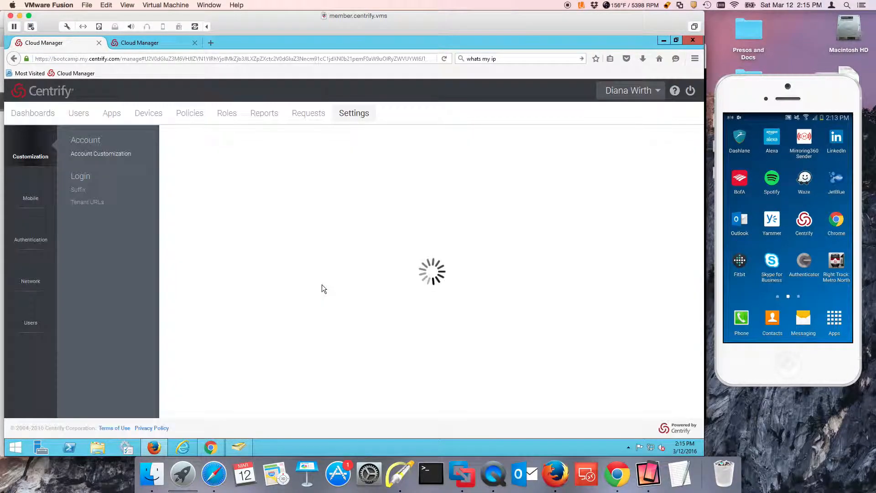
{"action": "left_click", "coordinate": [30, 233]}
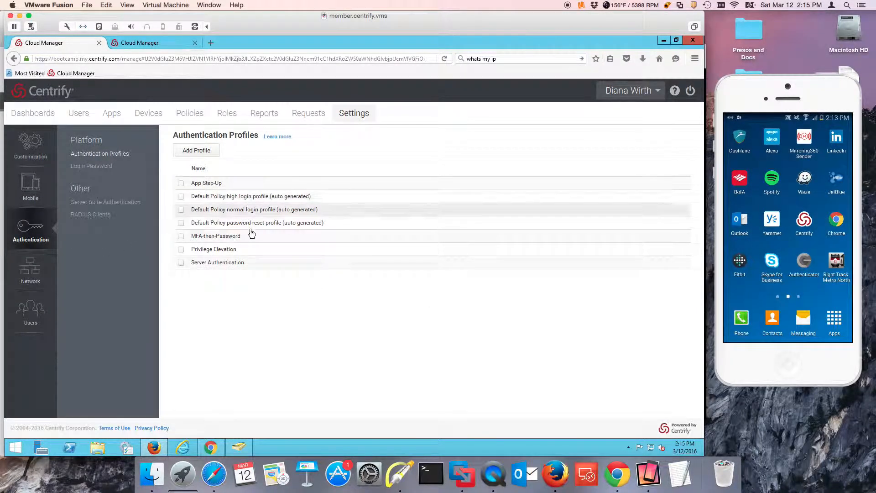
{"action": "left_click", "coordinate": [258, 235]}
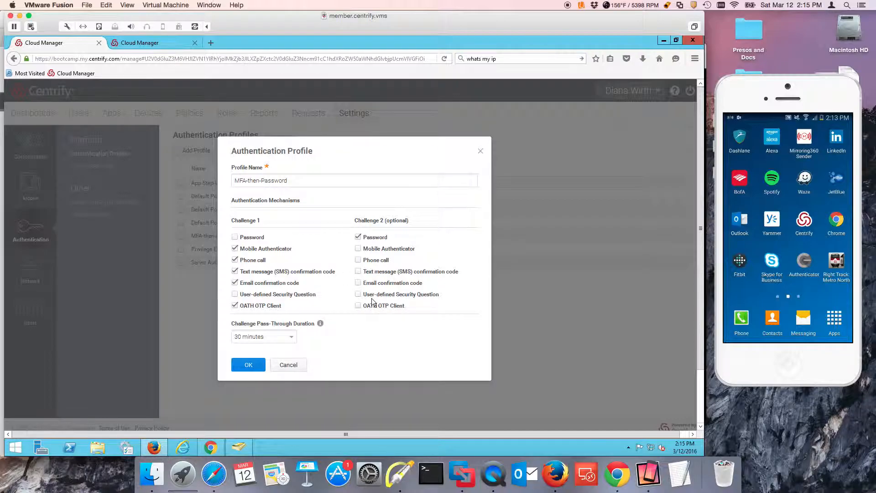
{"action": "left_click", "coordinate": [294, 368]}
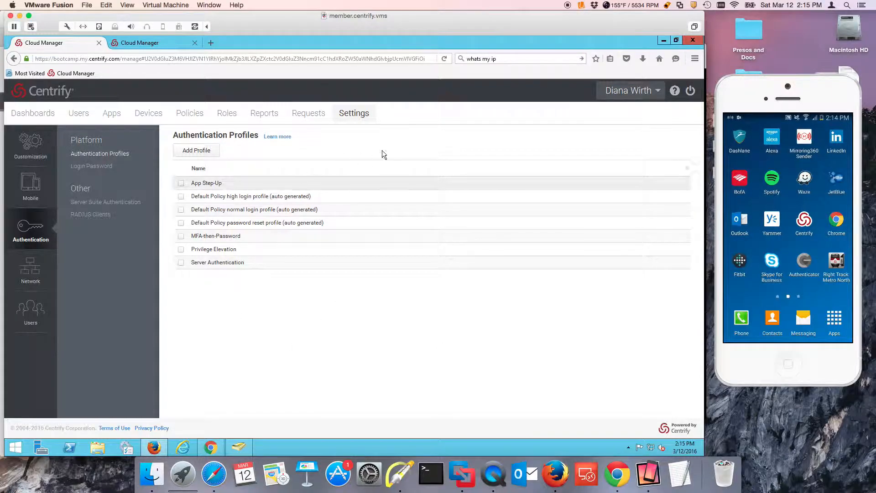
Step: Switch to the User Portal and show the account's Passcodes page for OATH tokens
{"action": "left_click", "coordinate": [605, 100]}
{"action": "left_click", "coordinate": [613, 160]}
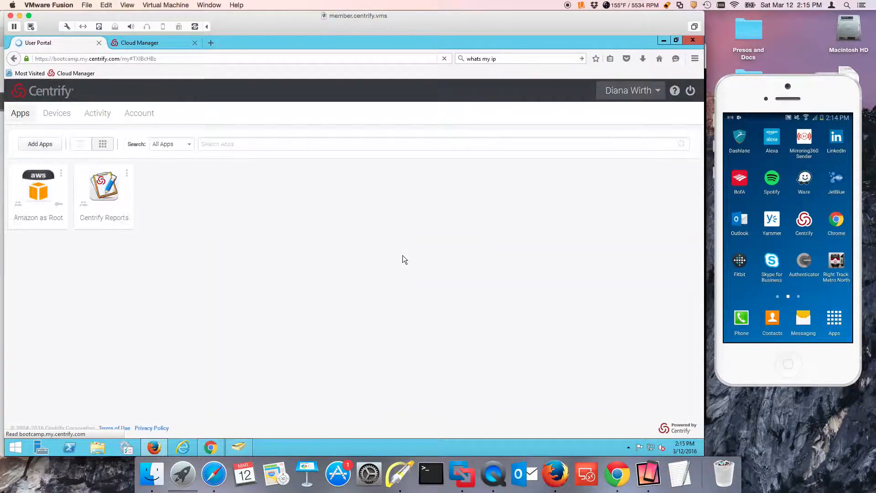
{"action": "left_click", "coordinate": [143, 115]}
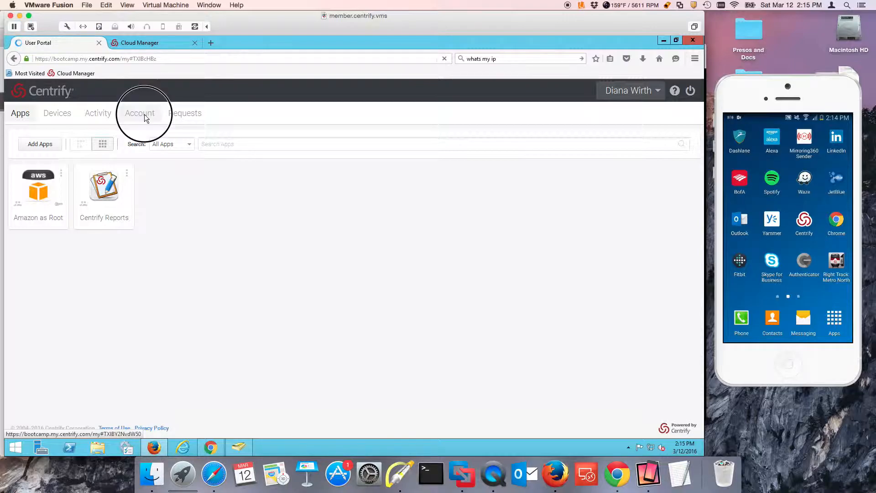
{"action": "left_click", "coordinate": [36, 205]}
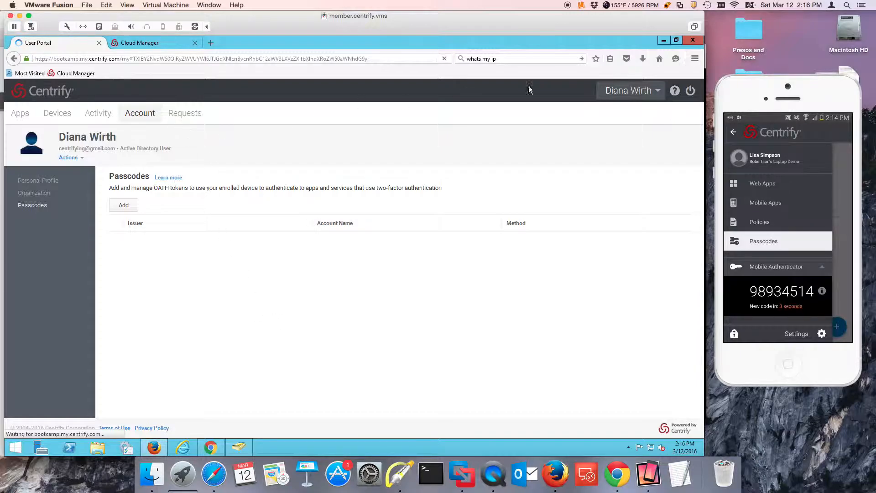
Step: Return to Cloud Manager and view the changelog of the Amazon as Root application
{"action": "left_click", "coordinate": [630, 90]}
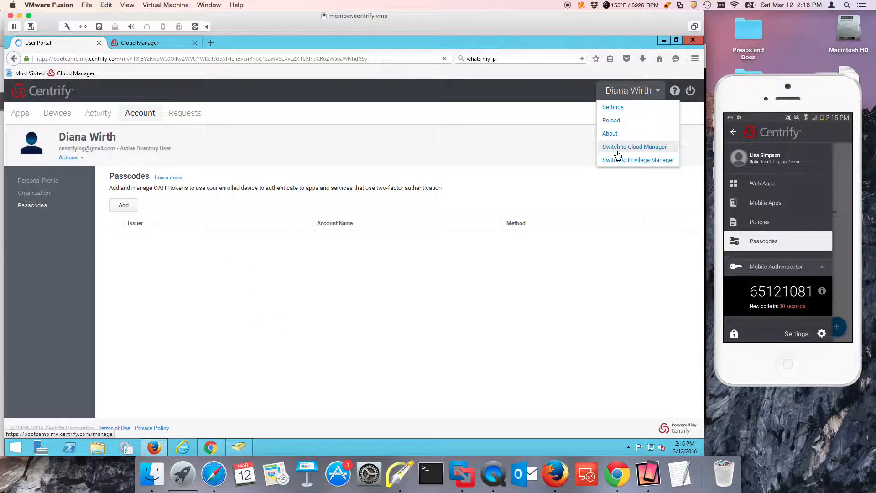
{"action": "left_click", "coordinate": [617, 148]}
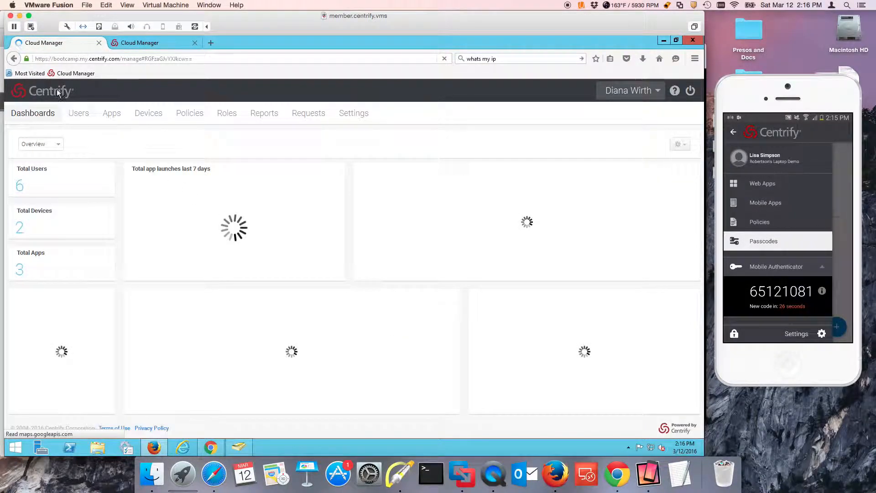
{"action": "left_click", "coordinate": [113, 119]}
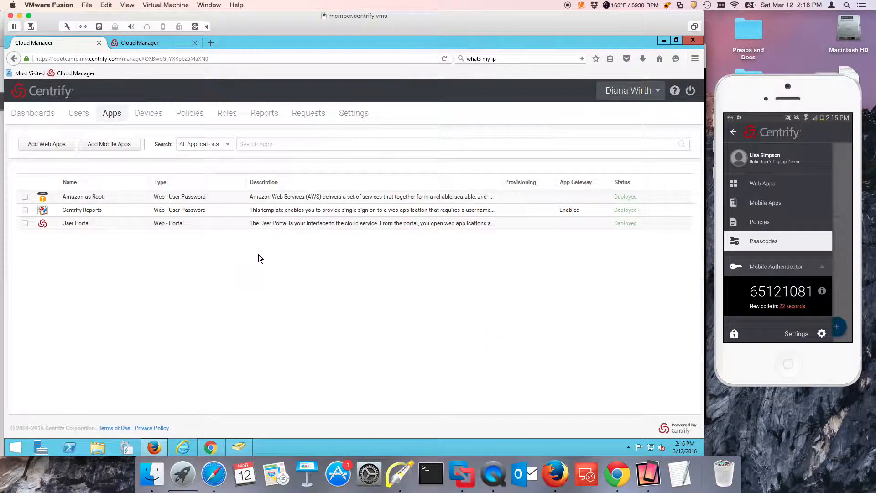
{"action": "left_click", "coordinate": [145, 204]}
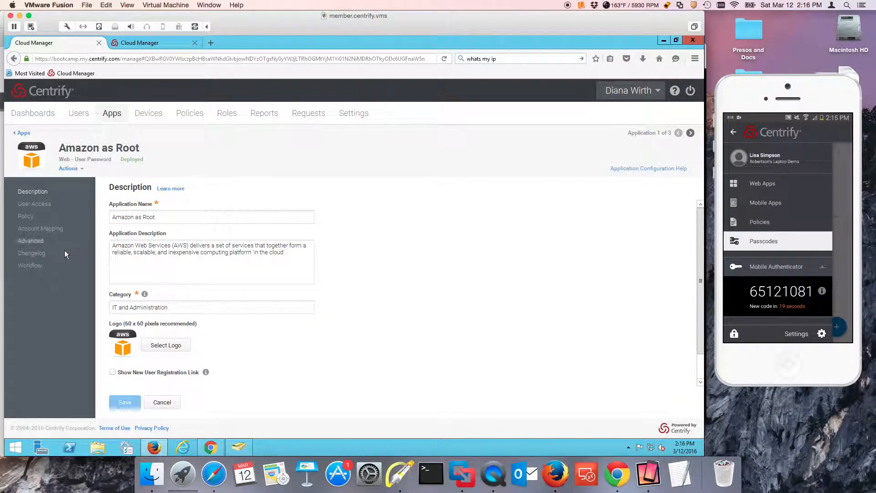
{"action": "left_click", "coordinate": [34, 254]}
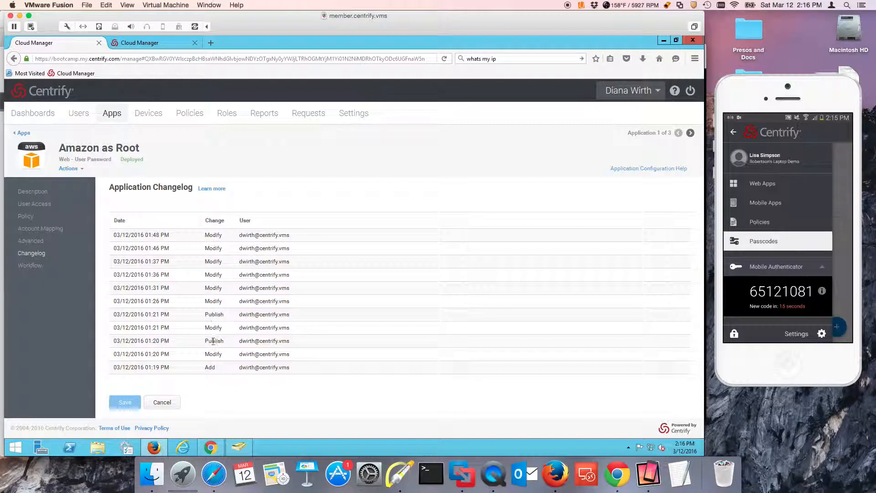
Step: Review the built-in App Changes report in the second Cloud Manager session, and return to the report list
{"action": "left_click", "coordinate": [154, 41]}
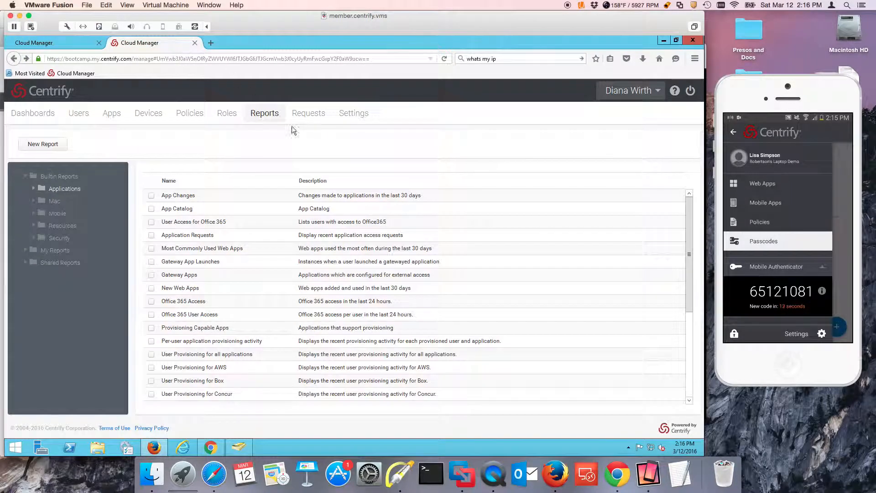
{"action": "left_click", "coordinate": [284, 201]}
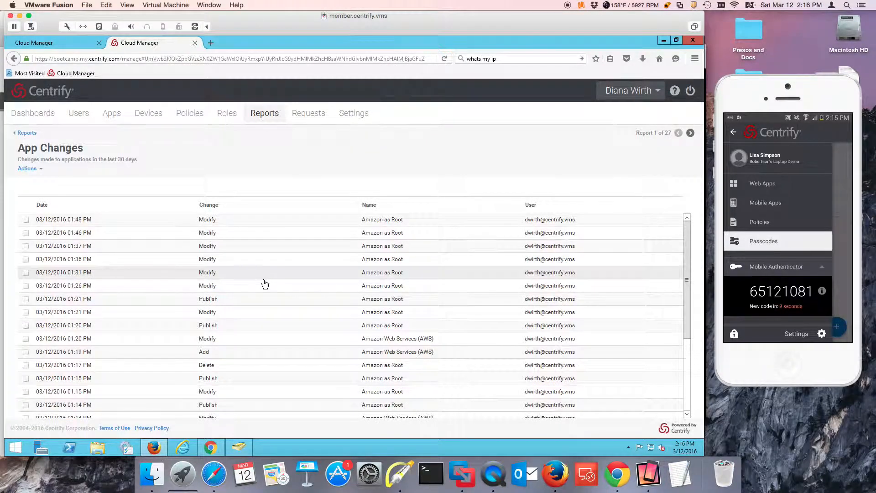
{"action": "scroll", "coordinate": [264, 283], "scroll_direction": "down", "scroll_amount": 5}
{"action": "scroll", "coordinate": [264, 280], "scroll_direction": "up", "scroll_amount": 5}
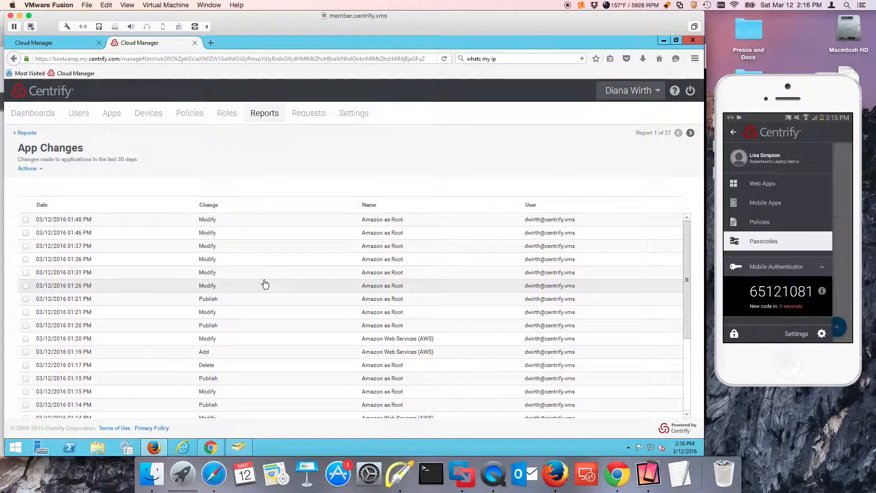
{"action": "left_click", "coordinate": [27, 133]}
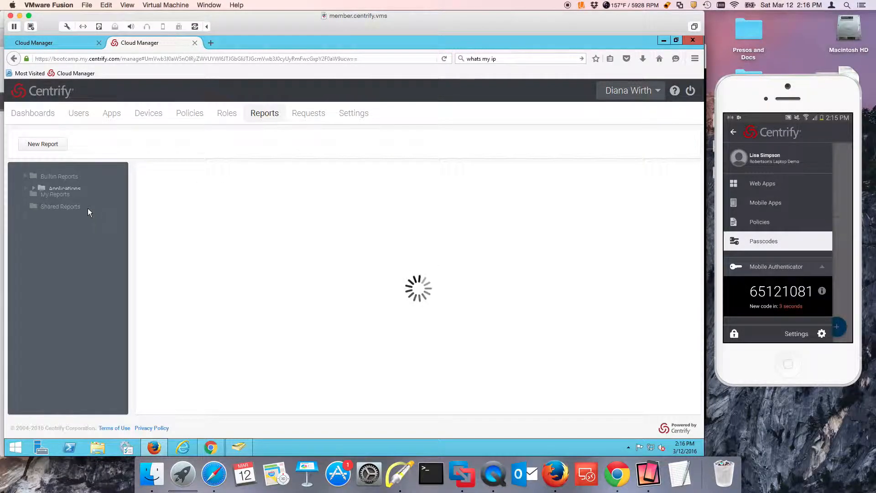
Step: View the built-in Security report Logins Map as a mapped report, and return to the report list
{"action": "left_click", "coordinate": [60, 238]}
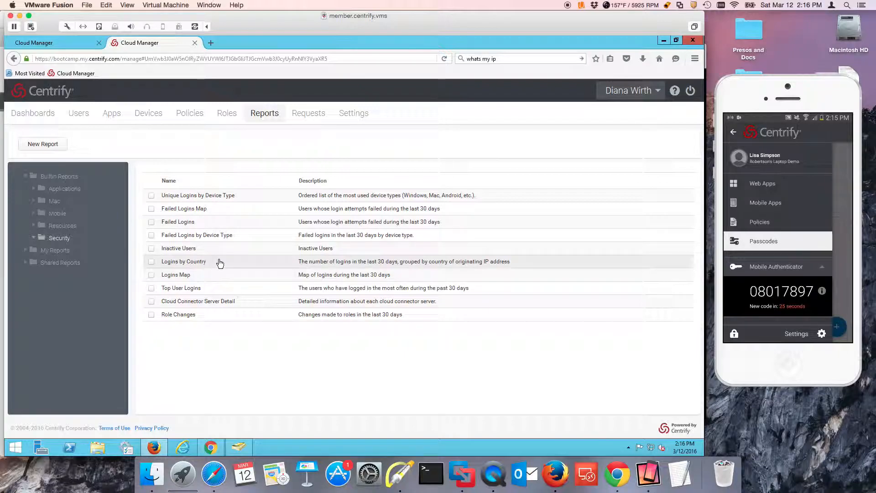
{"action": "left_click", "coordinate": [222, 278]}
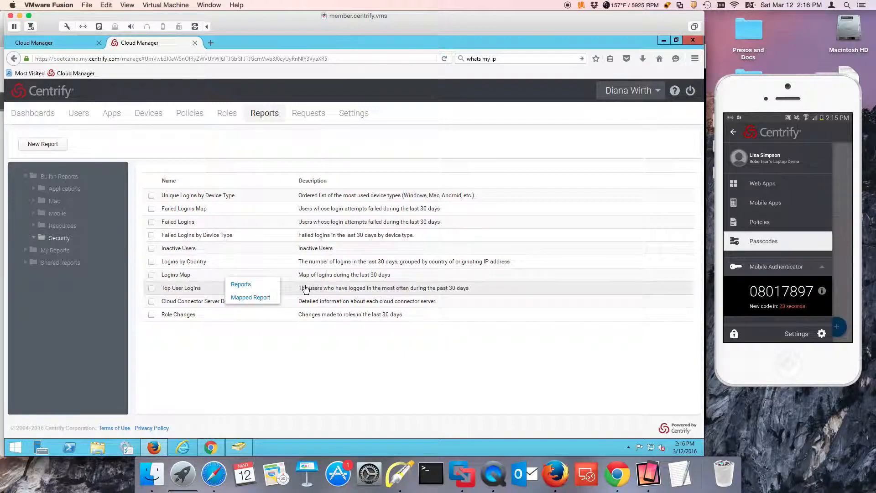
{"action": "left_click", "coordinate": [252, 298]}
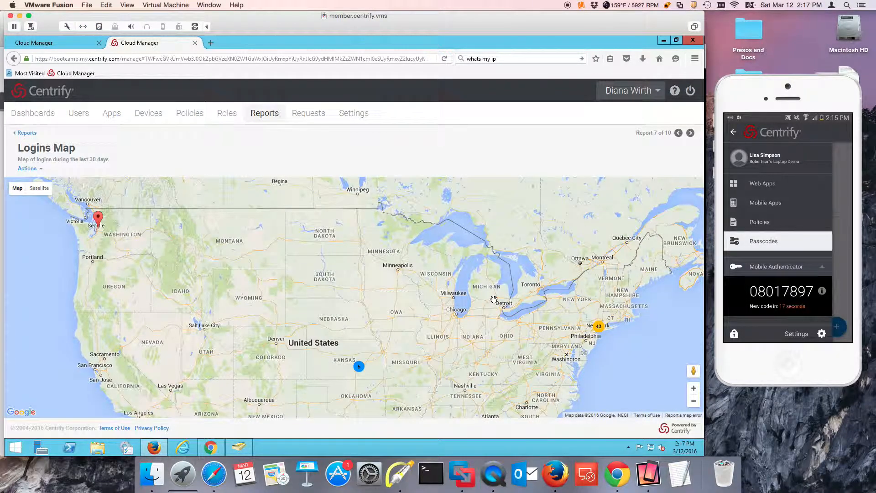
{"action": "left_click", "coordinate": [23, 134]}
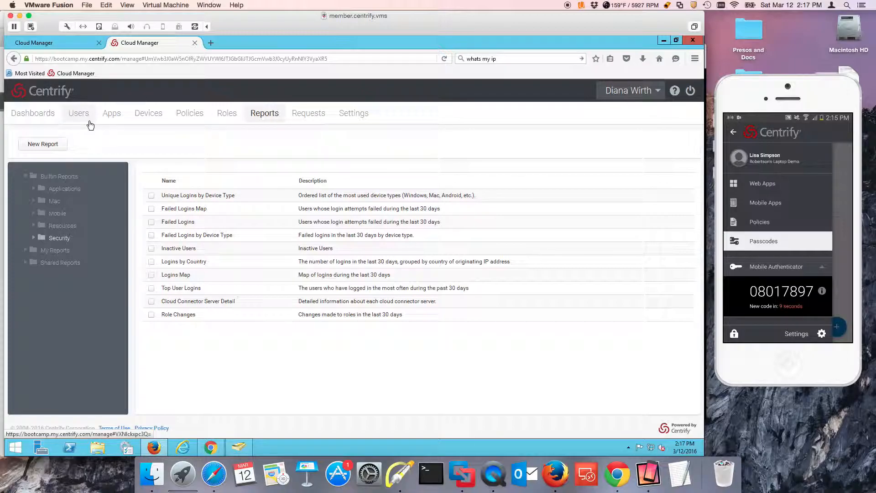
Step: Open the last listed Active Directory user's record and view its assigned applications
{"action": "left_click", "coordinate": [81, 119]}
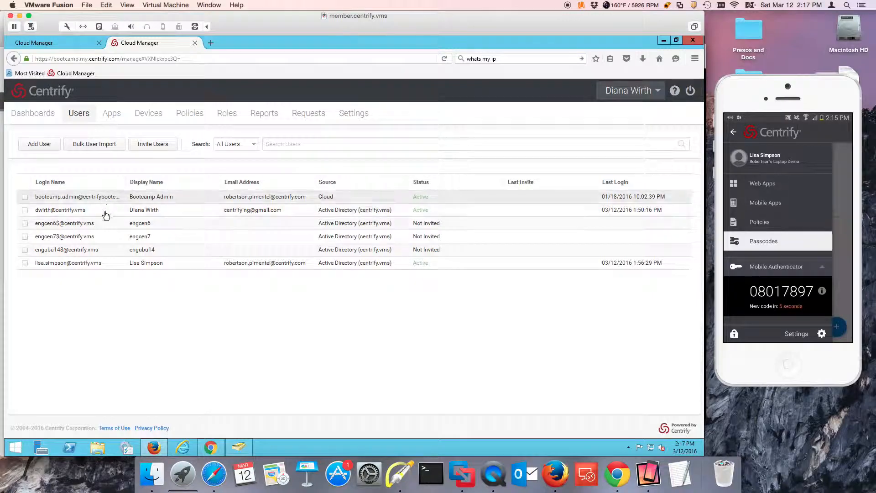
{"action": "left_click", "coordinate": [182, 263]}
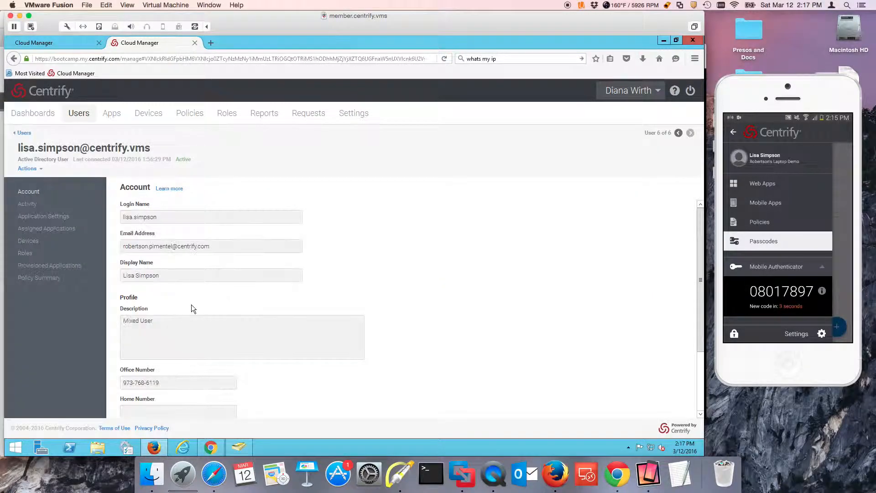
{"action": "left_click", "coordinate": [37, 231]}
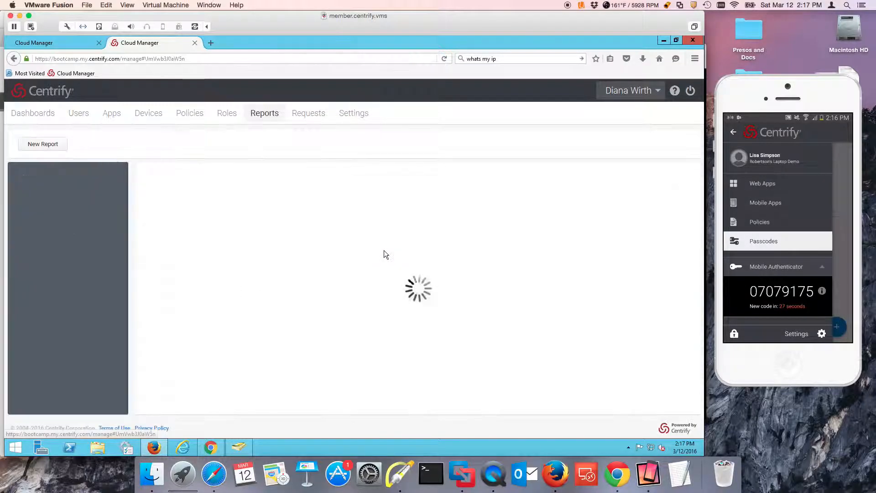
Step: Inspect the data dictionary available for a new custom report, and close the form without saving
{"action": "left_click", "coordinate": [33, 138]}
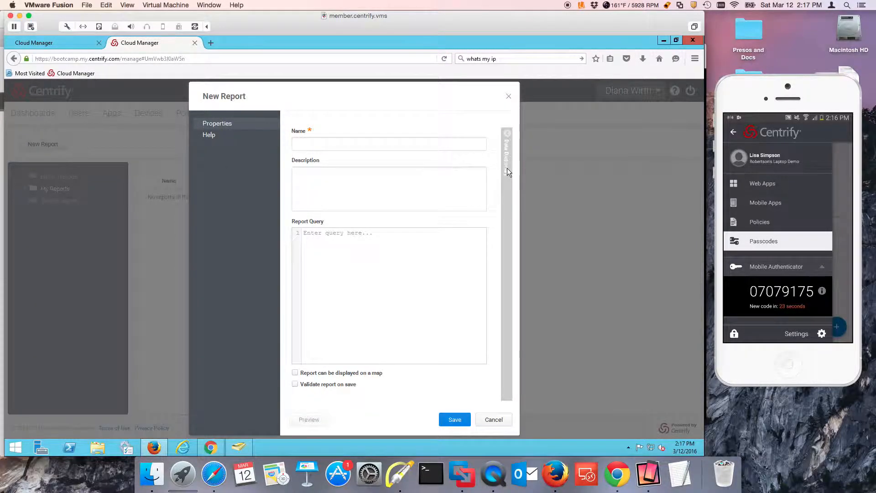
{"action": "left_click", "coordinate": [509, 143]}
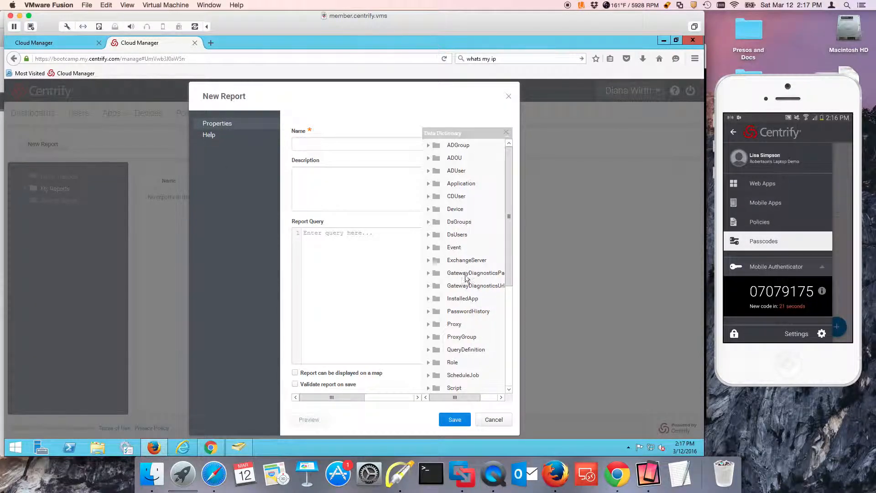
{"action": "left_click", "coordinate": [508, 96]}
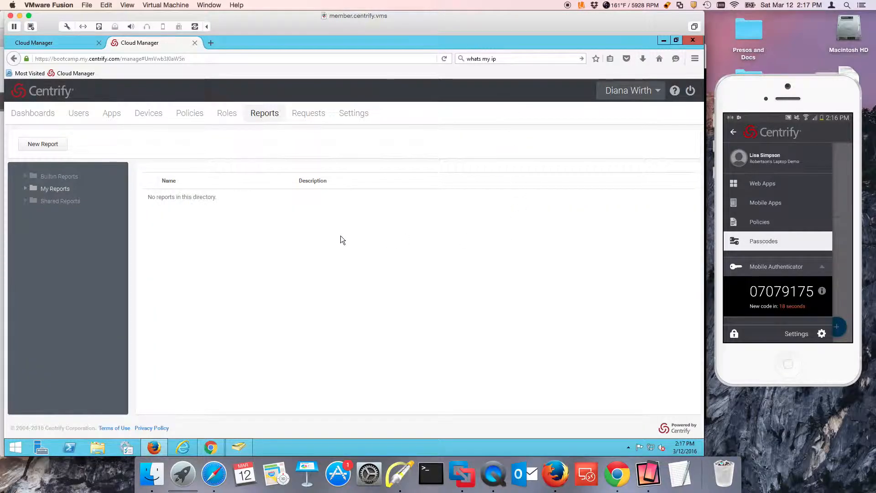
Step: Open the built-in Applications reports folder
{"action": "left_click", "coordinate": [58, 181]}
{"action": "left_click", "coordinate": [94, 191]}
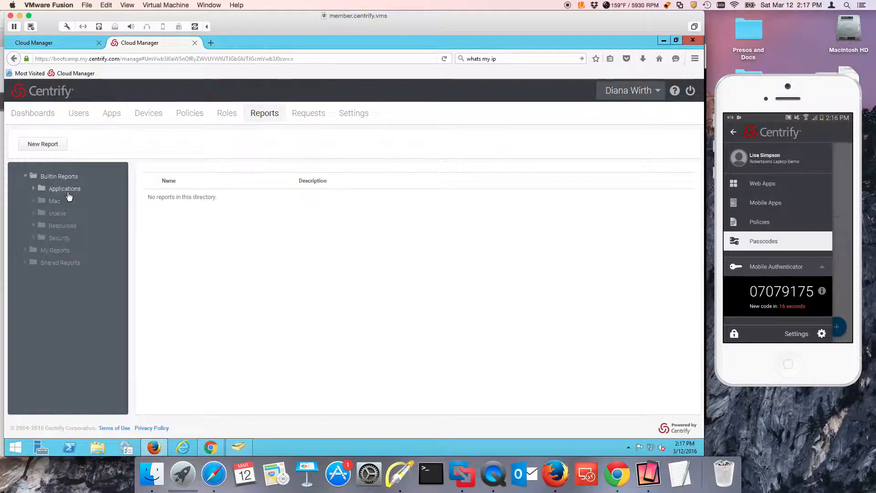